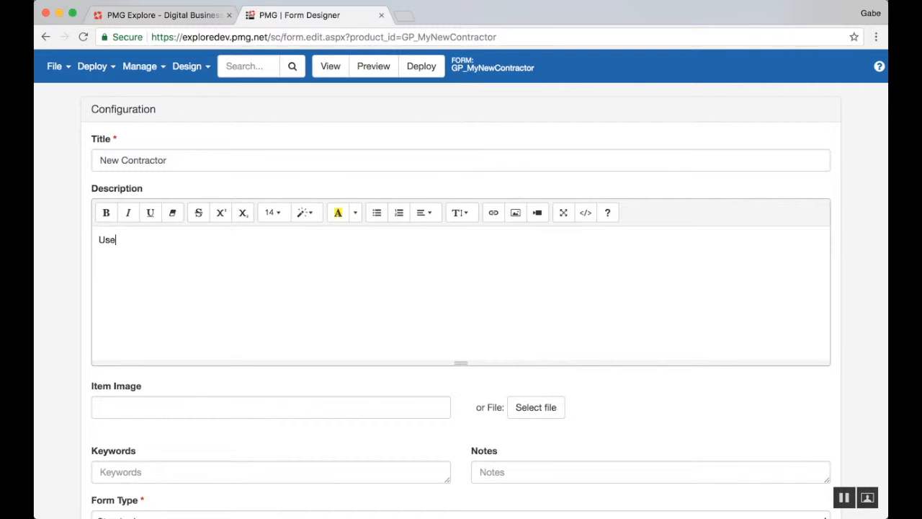
Complete the form description as "Use this form to kick off the new contractor process. New contractors will be created in Active Directory."
type("form to kick off the new contractor")
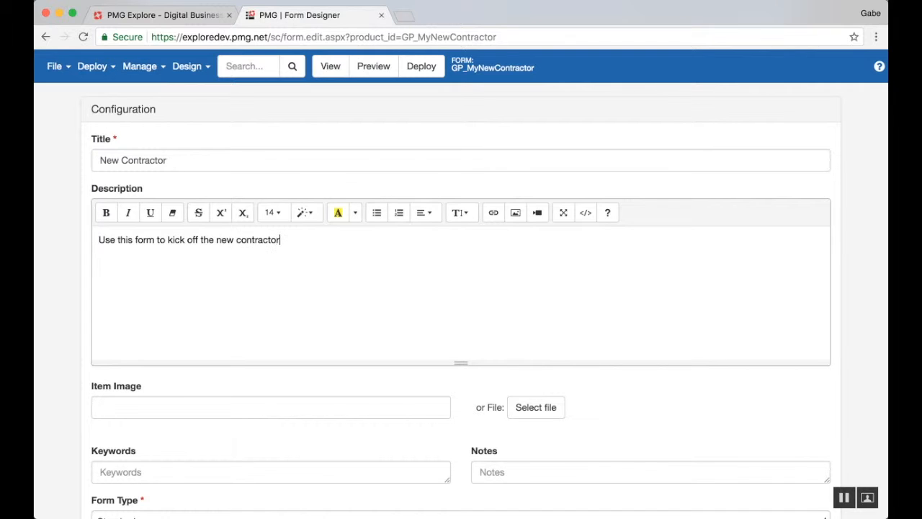
type(" process. New contractors will be crea")
key("BackSpace")
type("eated in Active Directory.")
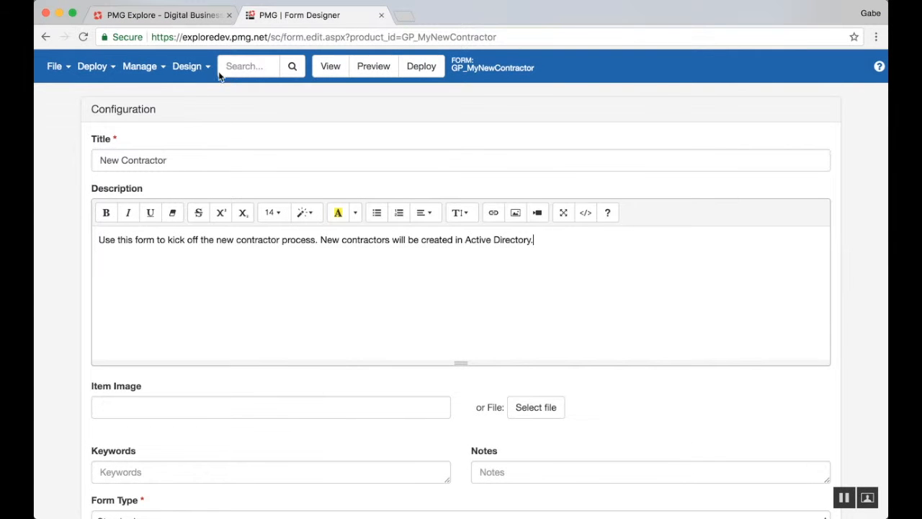
Switch to the form's question design and add a text field with the display name First Name
left_click(192, 62)
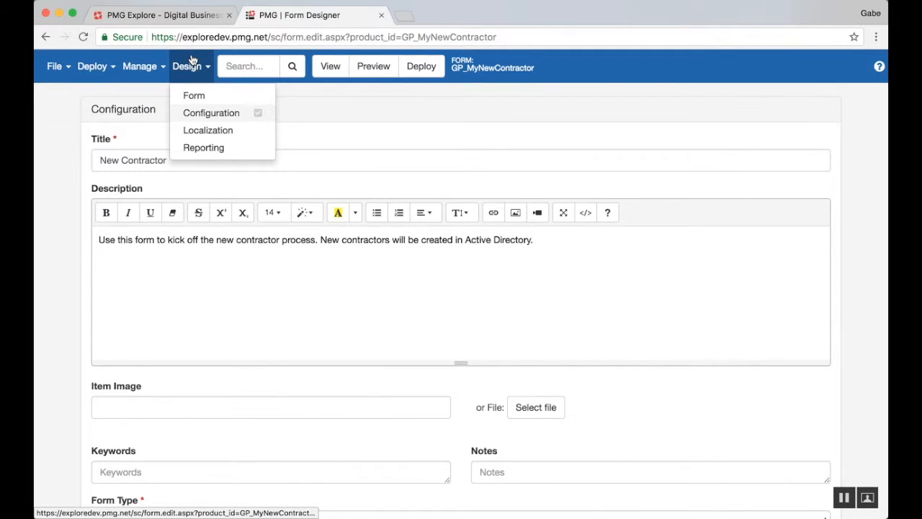
left_click(190, 97)
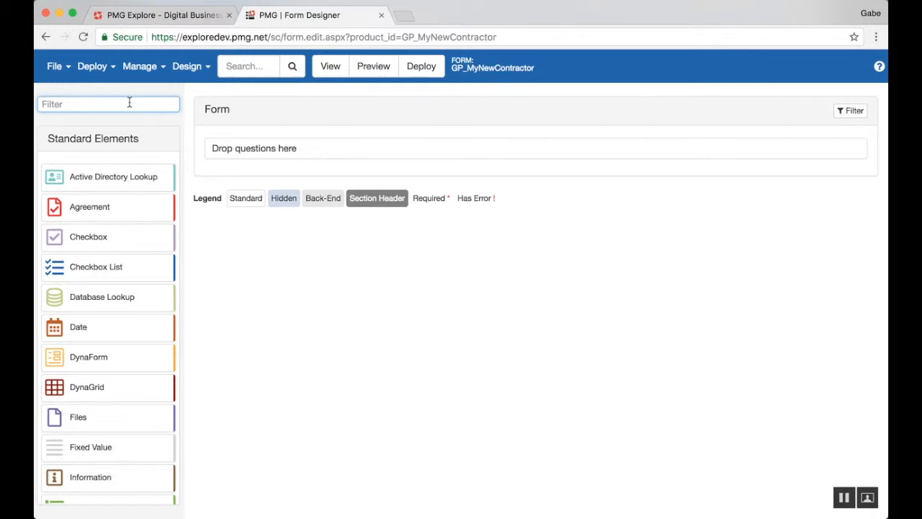
type("tex")
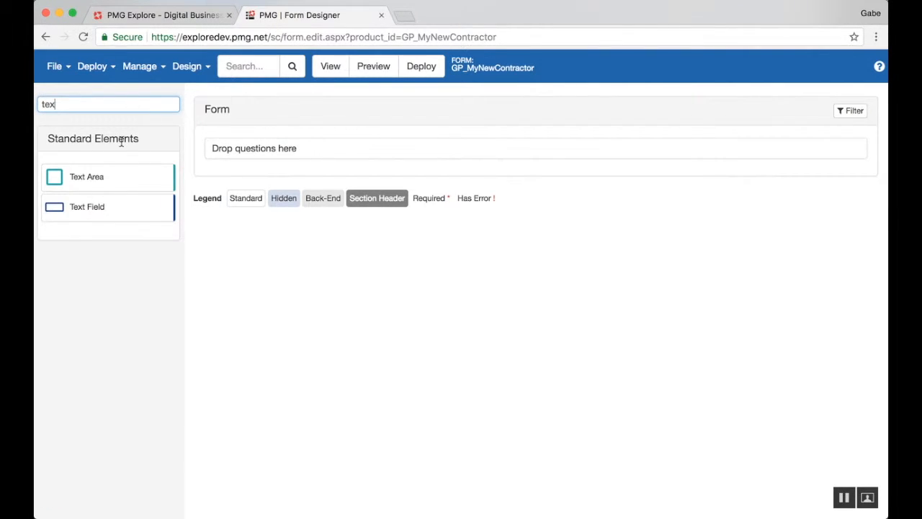
left_click_drag(100, 210, 293, 151)
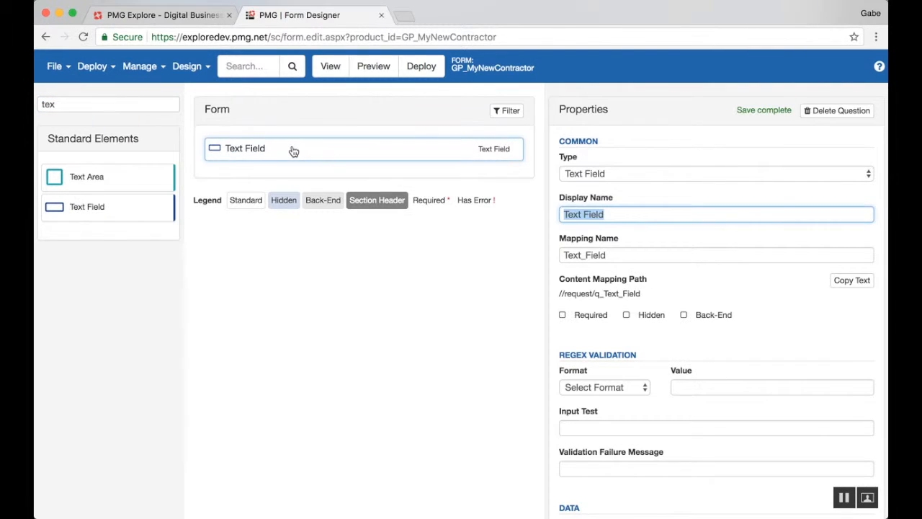
type("First Name")
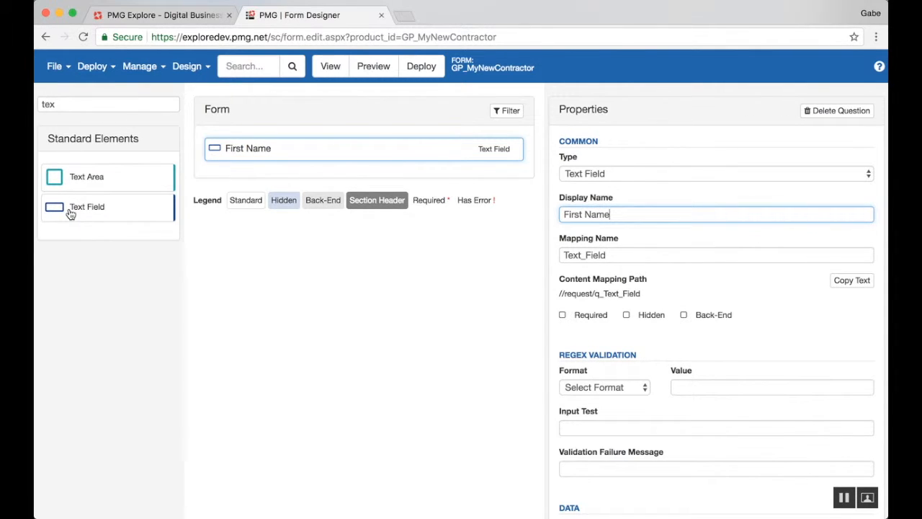
Add two more text fields below First Name, with the display names Last Name and Email
left_click_drag(85, 209, 269, 175)
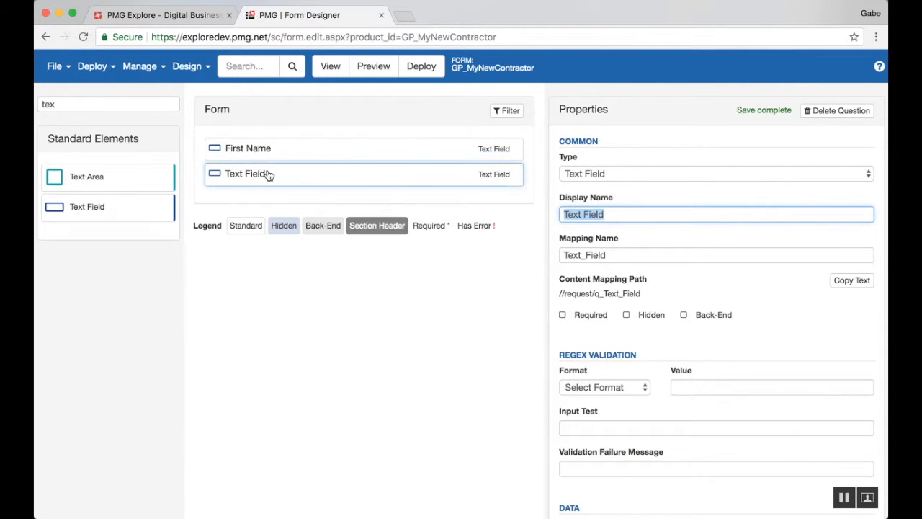
type("Last ")
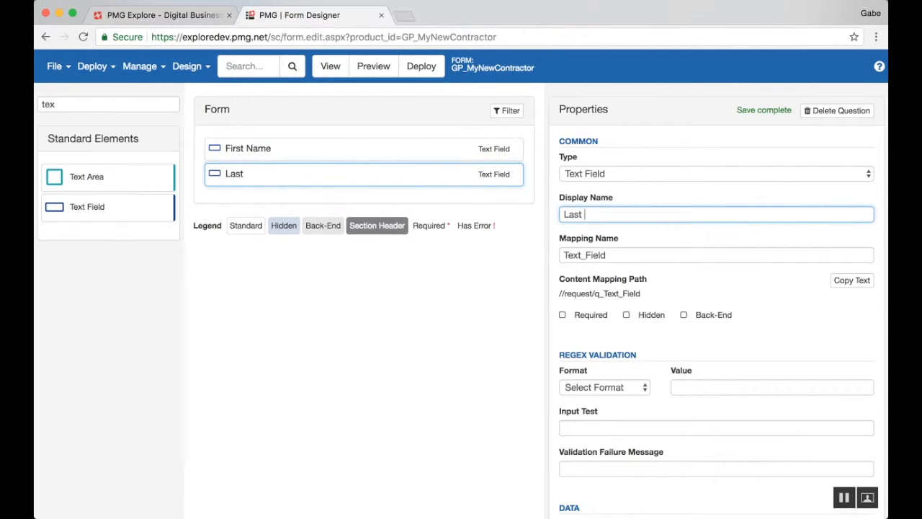
type("Name")
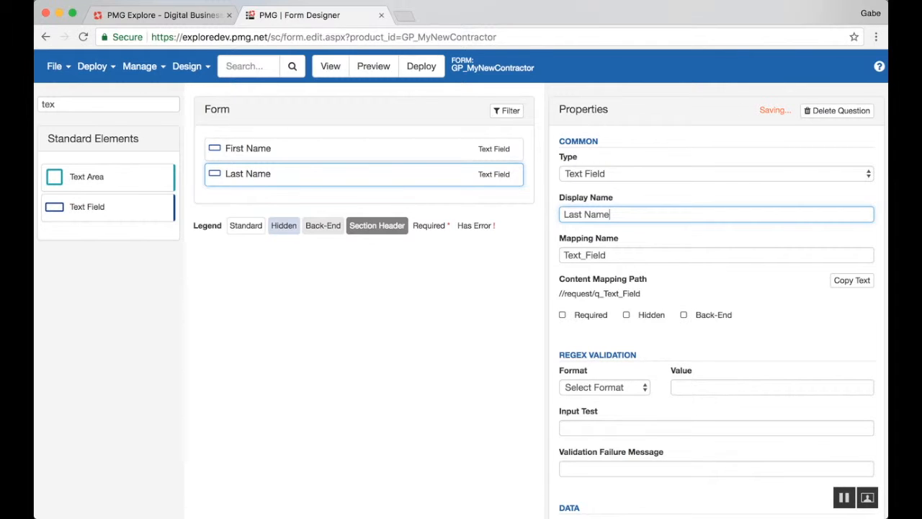
left_click_drag(79, 213, 290, 200)
type("Emai")
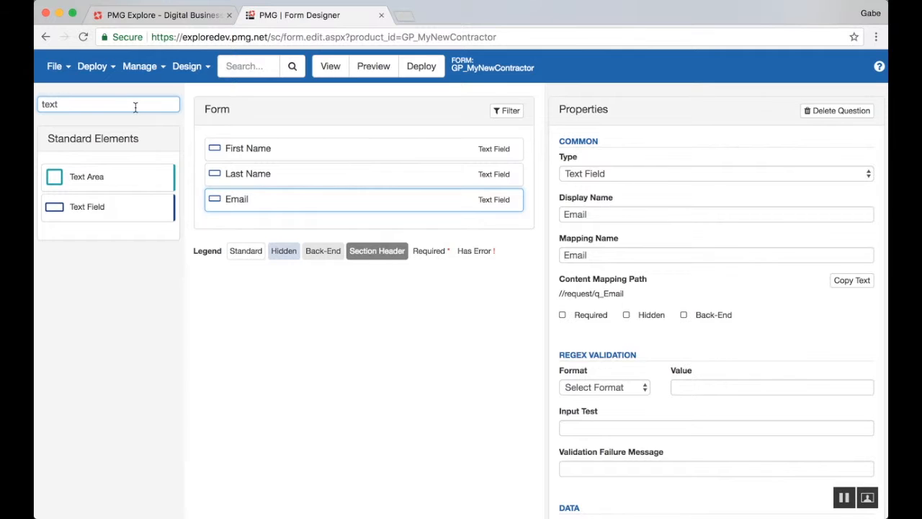
Clear the element filter and add an Active Directory Lookup named Manager below Email
key("BackSpace")
key("BackSpace")
key("BackSpace")
key("BackSpace")
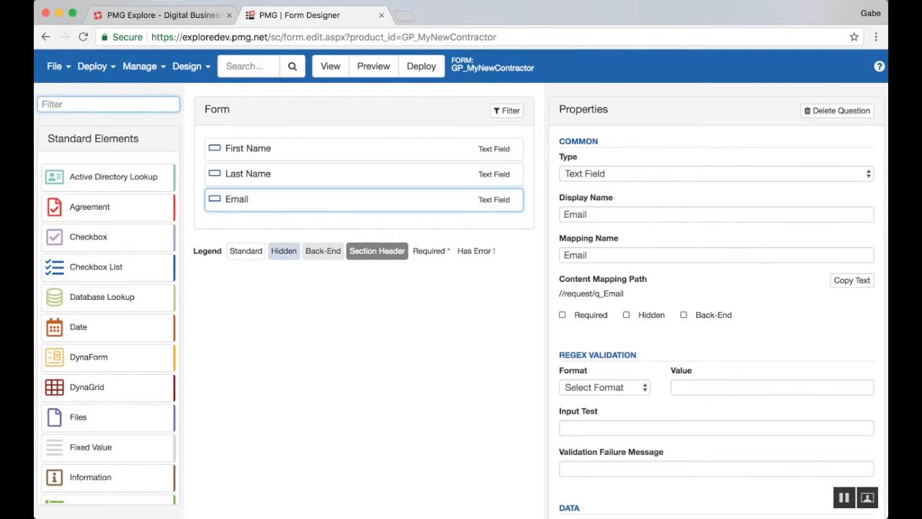
left_click_drag(123, 180, 330, 237)
type("Manager")
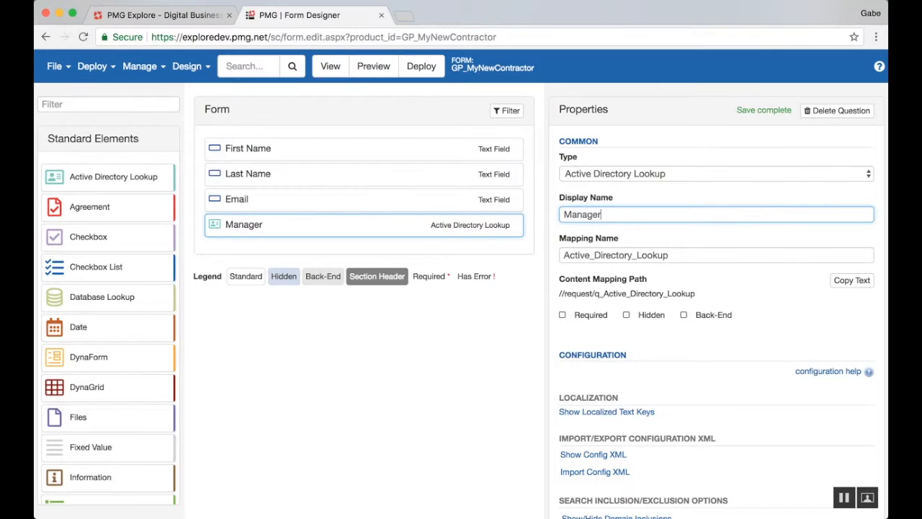
Add two Date elements below Manager, with the display names Start Date and End Date
left_click(138, 102)
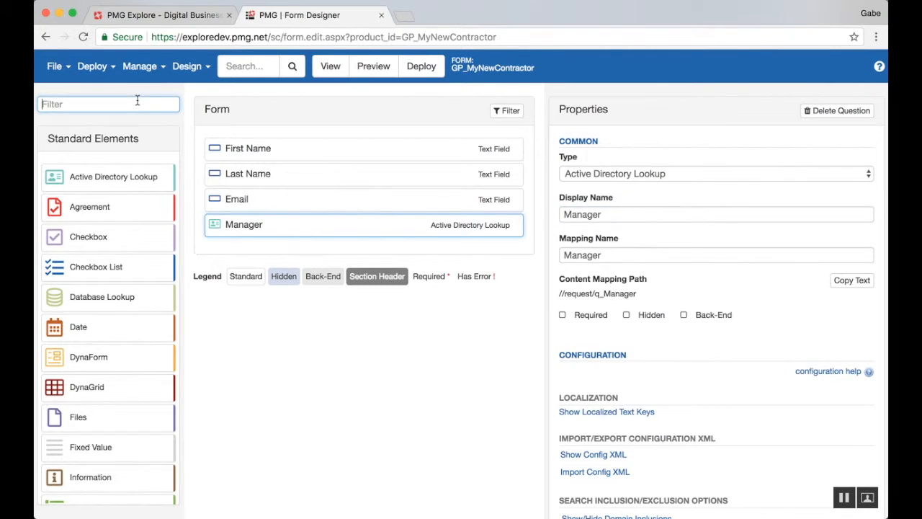
type("dat")
left_click_drag(130, 212, 268, 253)
type("Start Date")
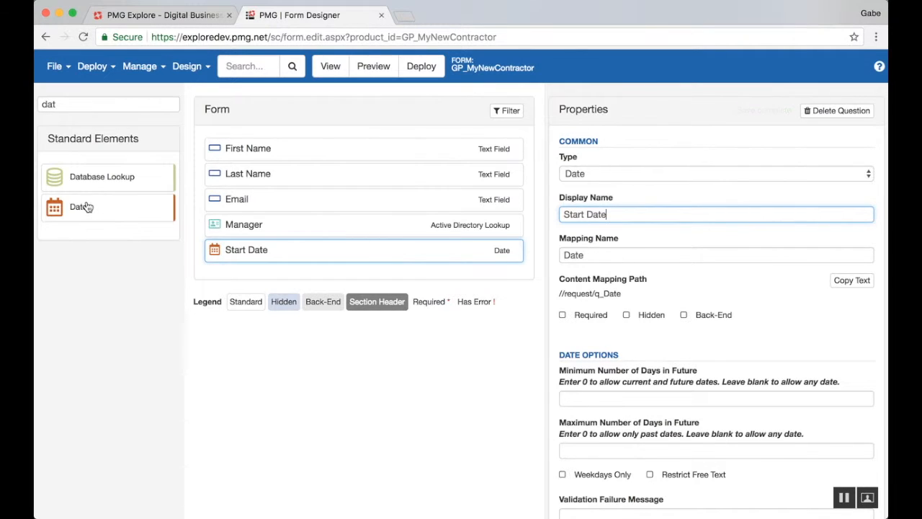
left_click_drag(86, 206, 253, 269)
type("End Date")
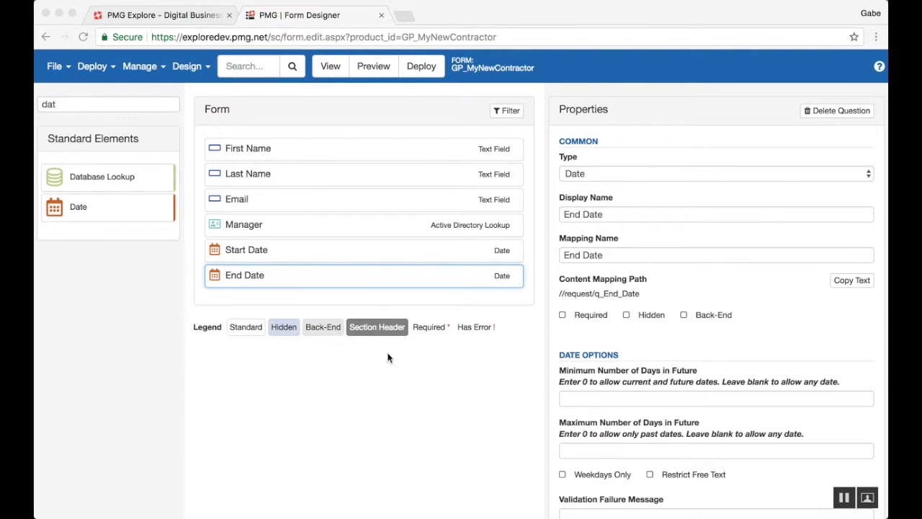
Preview the New Contractor form through its End Date question, and deploy the form from the designer
left_click(373, 67)
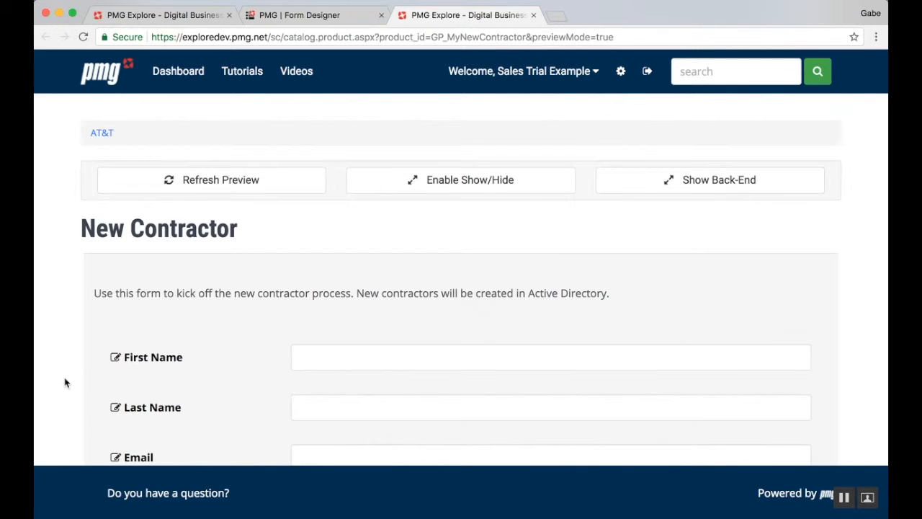
scroll(65, 382, "down", 3)
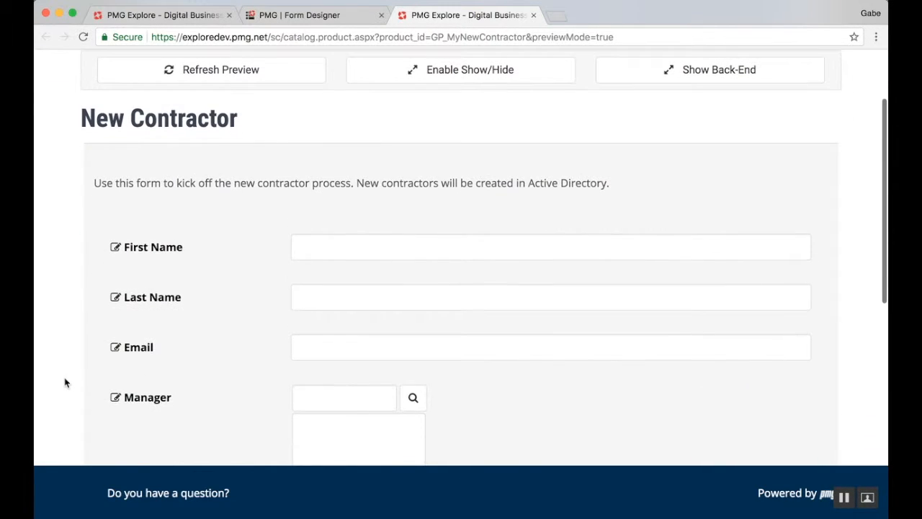
scroll(65, 382, "down", 5)
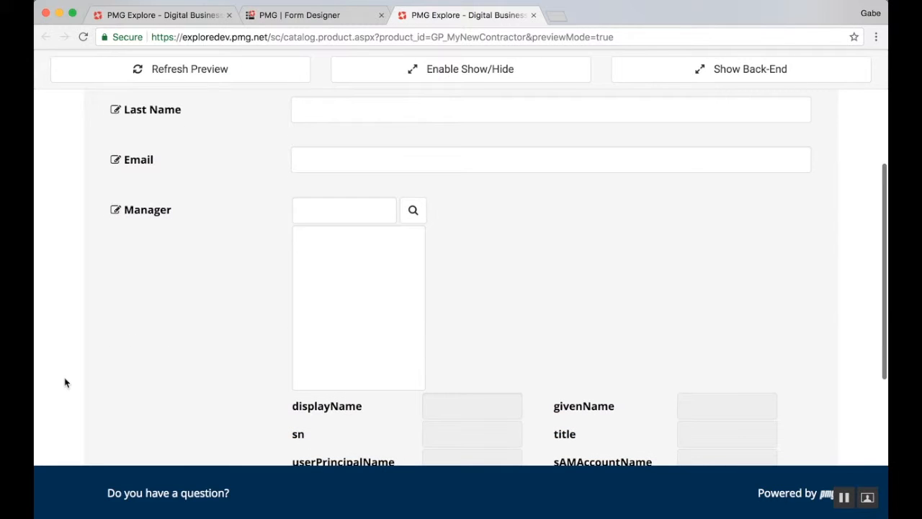
scroll(65, 382, "down", 5)
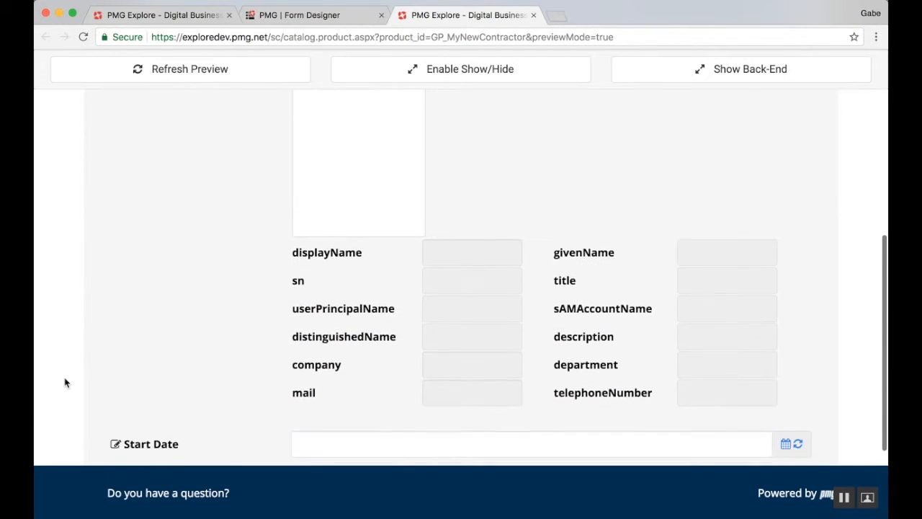
scroll(64, 383, "down", 4)
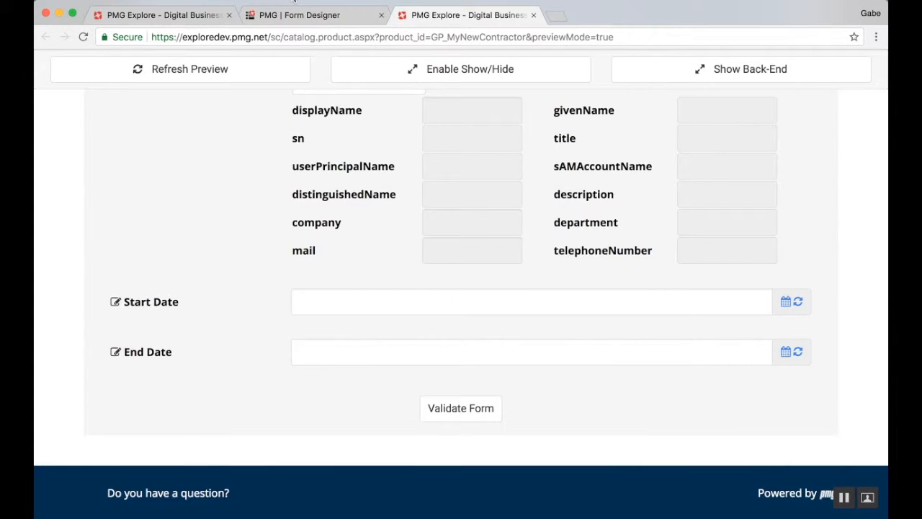
left_click(288, 8)
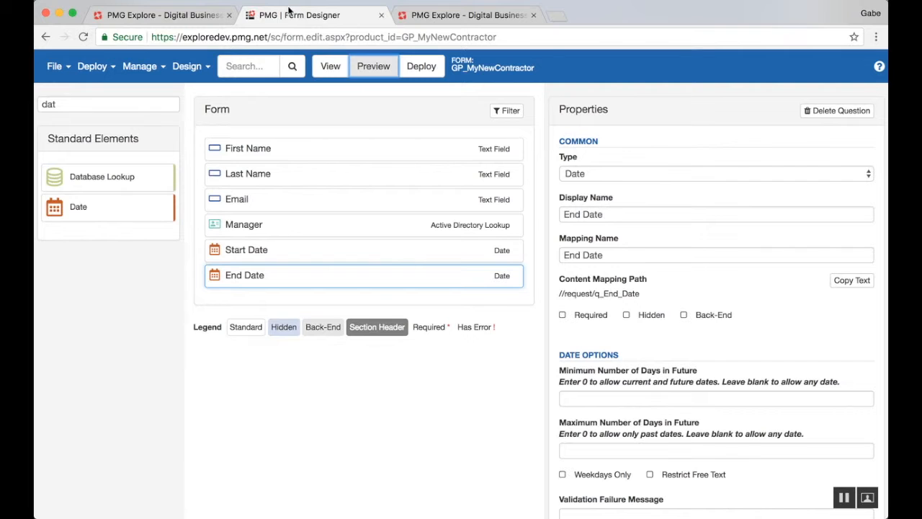
left_click(423, 67)
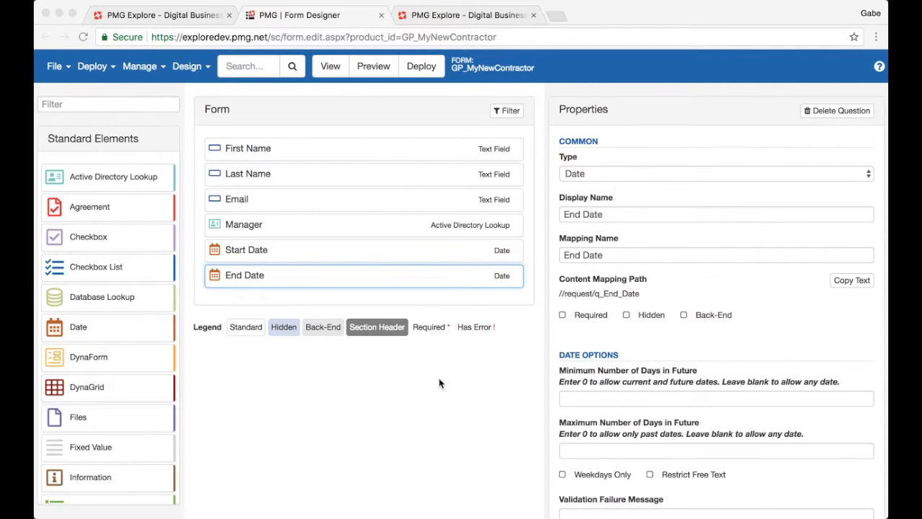
Add a Select List element below End Date with the display name Role
left_click(131, 103)
type("sele")
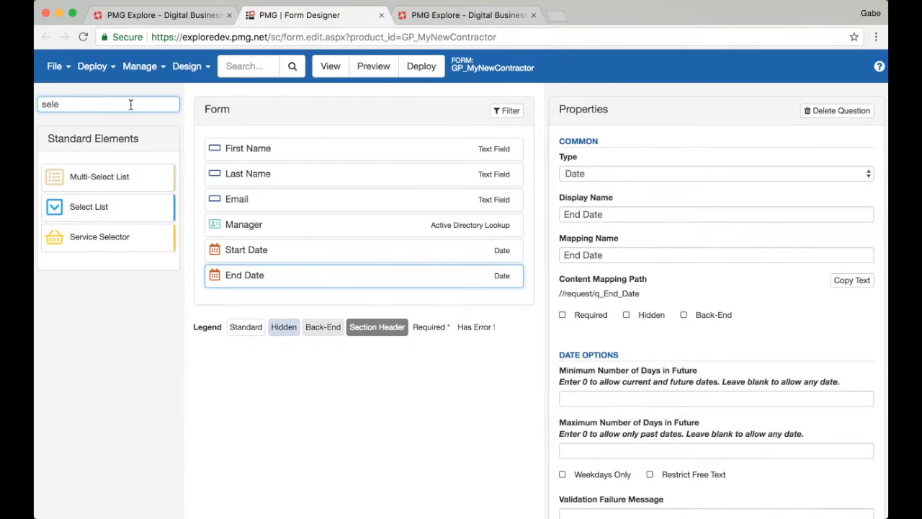
left_click_drag(105, 214, 294, 317)
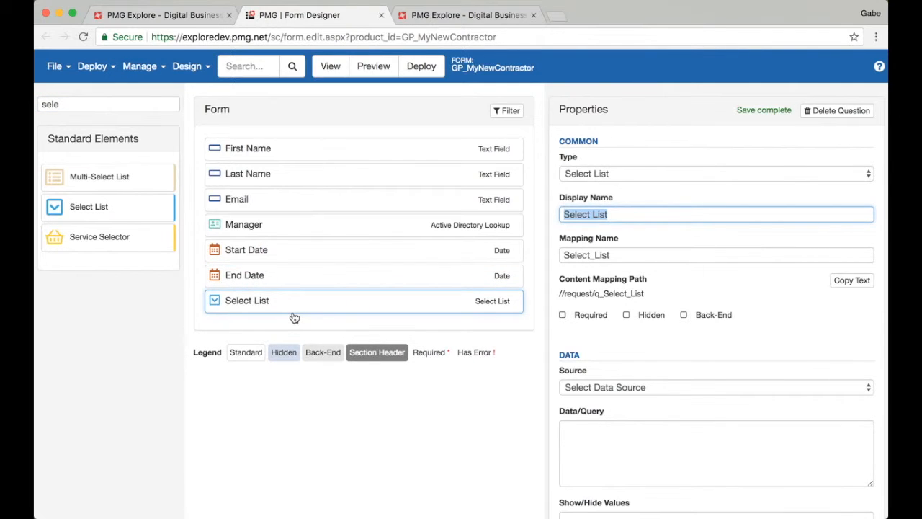
type("R")
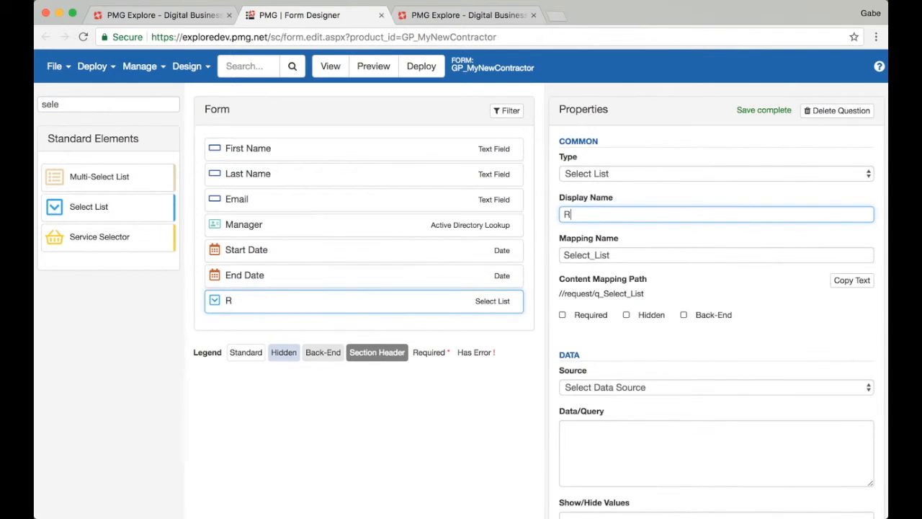
type("ole")
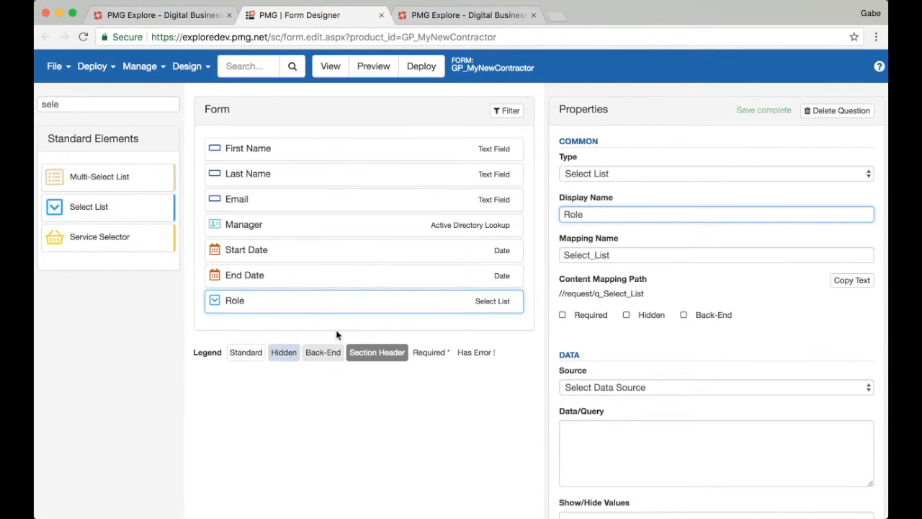
Set the Role list's data source to PMG Custom Data with the query "SELECT ROleName FROM Roles"
scroll(622, 395, "down", 5)
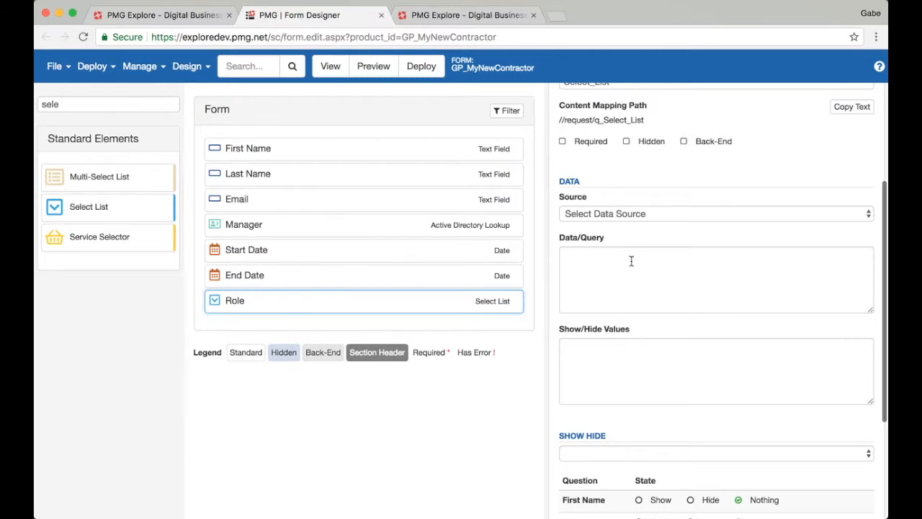
left_click(623, 213)
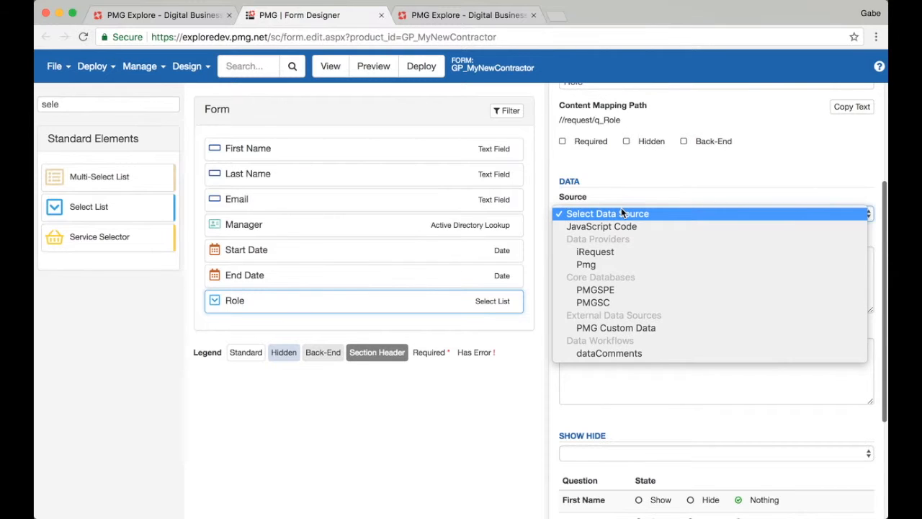
left_click(616, 328)
left_click(608, 283)
type("SE")
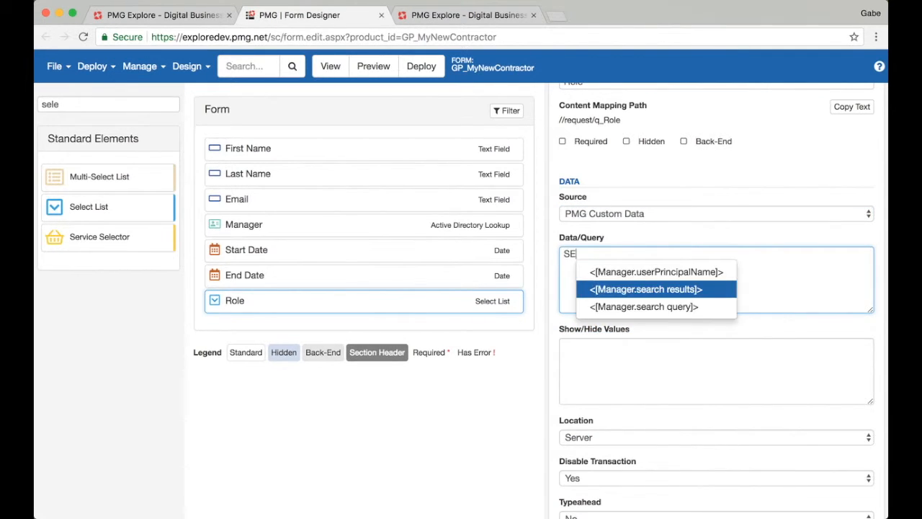
type("LECT ROle")
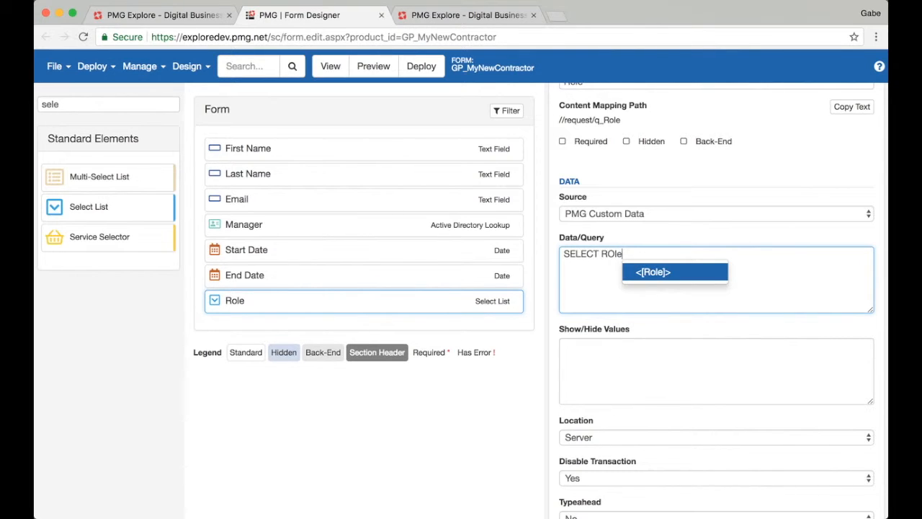
type("Name FROM R")
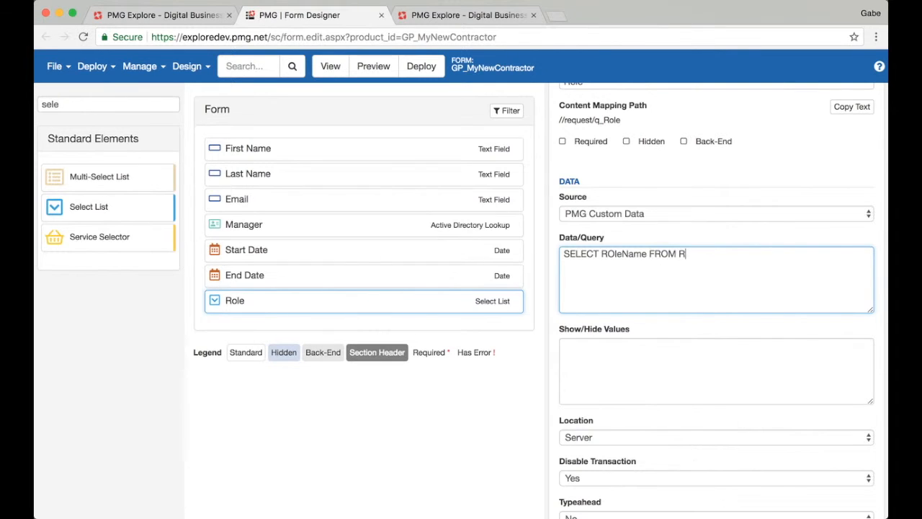
type("oles")
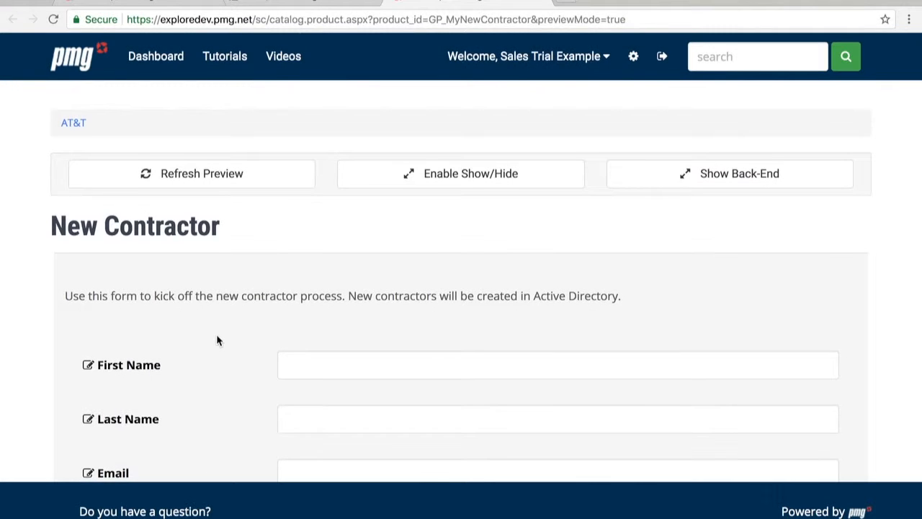
Check the Role question and its selectable options in the form preview
scroll(218, 340, "down", 10)
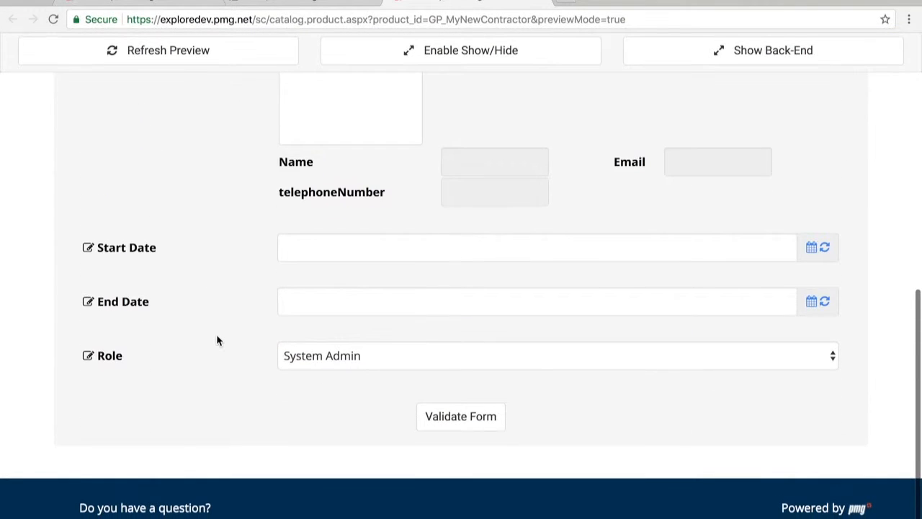
left_click(308, 365)
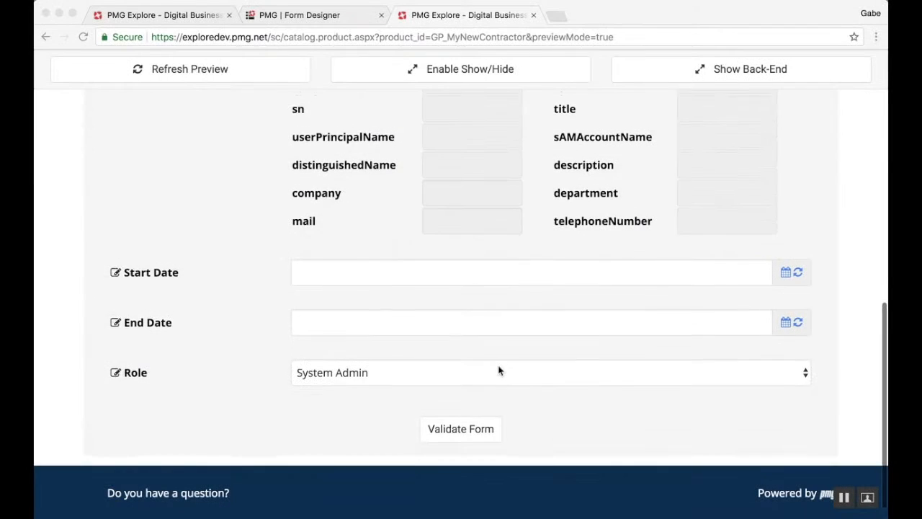
Open the Manager question for editing in the form designer from its entry in the form preview
scroll(498, 370, "up", 4)
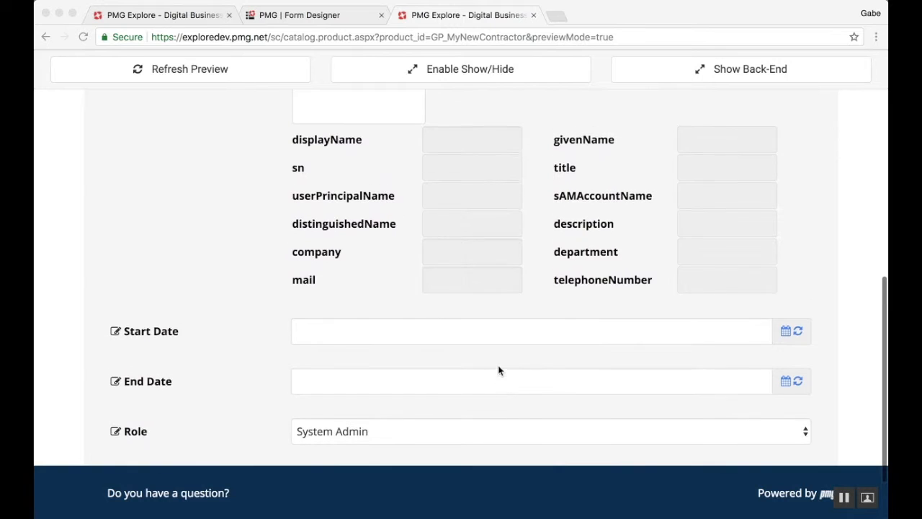
scroll(500, 368, "up", 3)
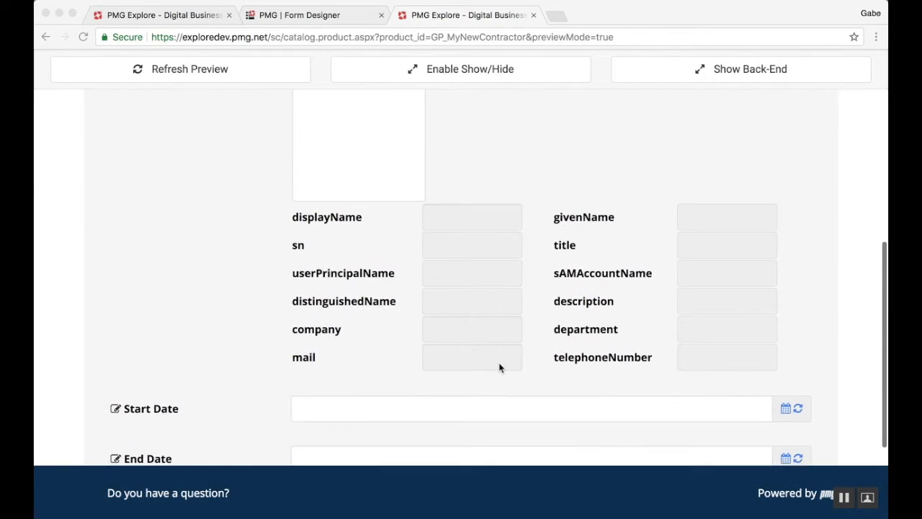
scroll(499, 368, "up", 1)
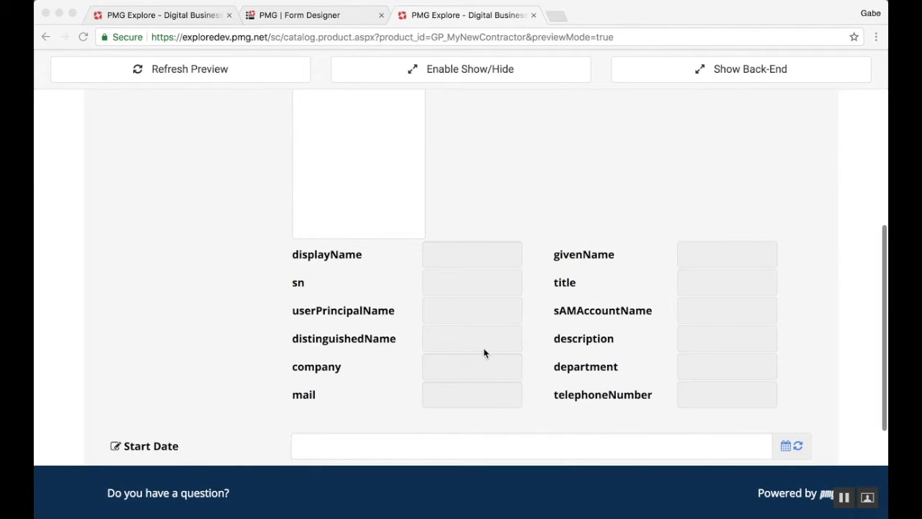
scroll(485, 352, "up", 5)
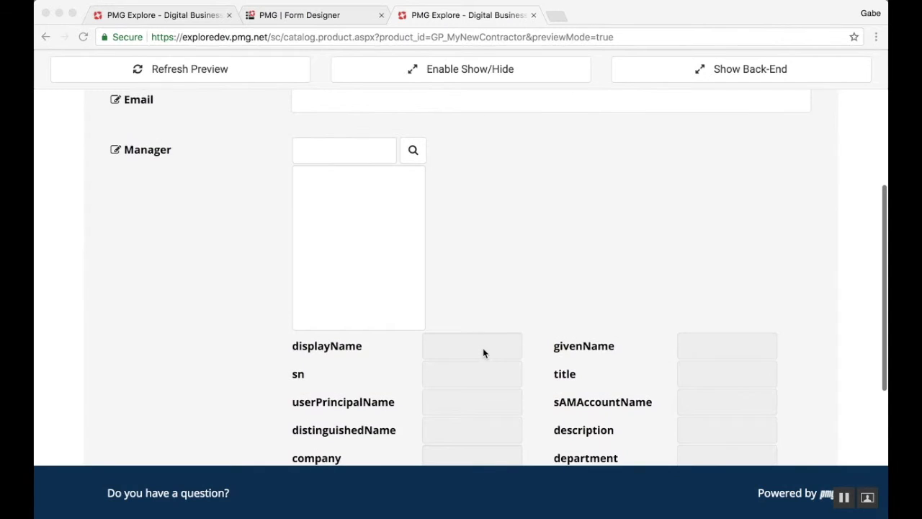
left_click(116, 153)
left_click(116, 153)
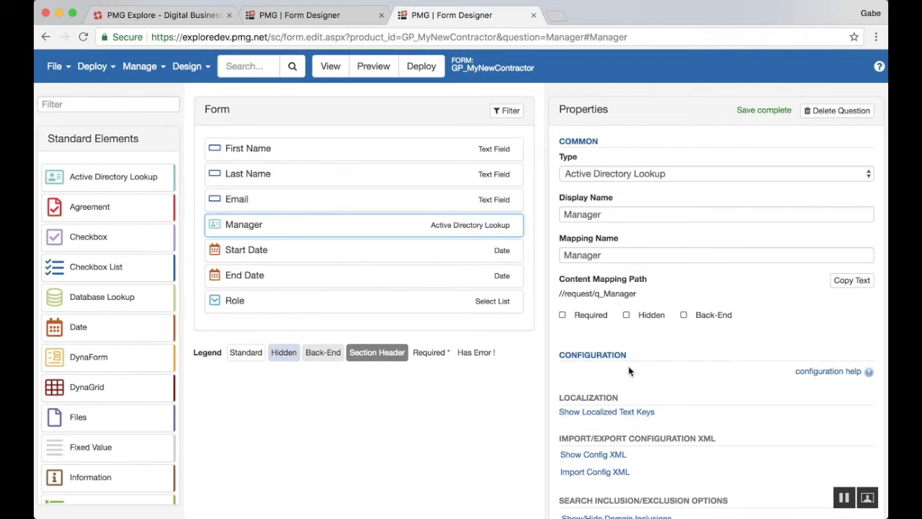
Hide the Manager lookup's givenName, sn, title, userPrincipalName, sAMAccountName, distinguishedName, description, company and department fields
scroll(712, 403, "down", 10)
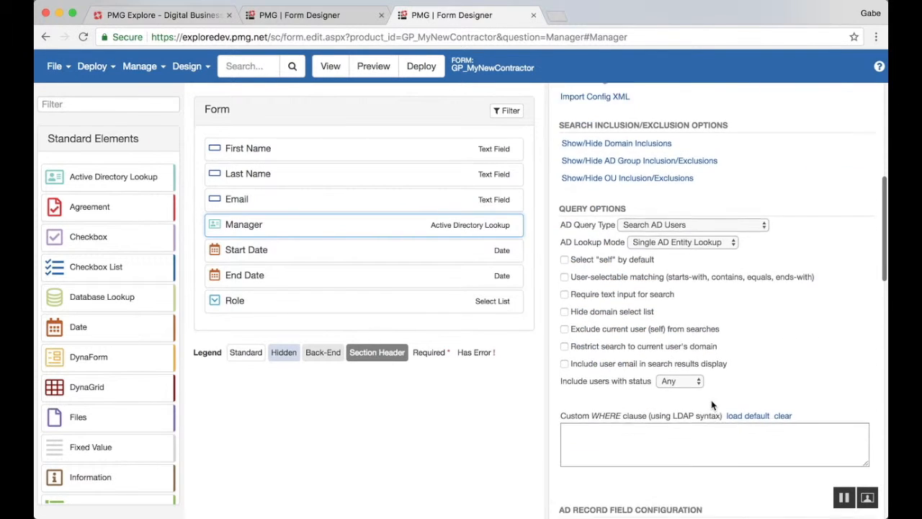
scroll(712, 405, "down", 8)
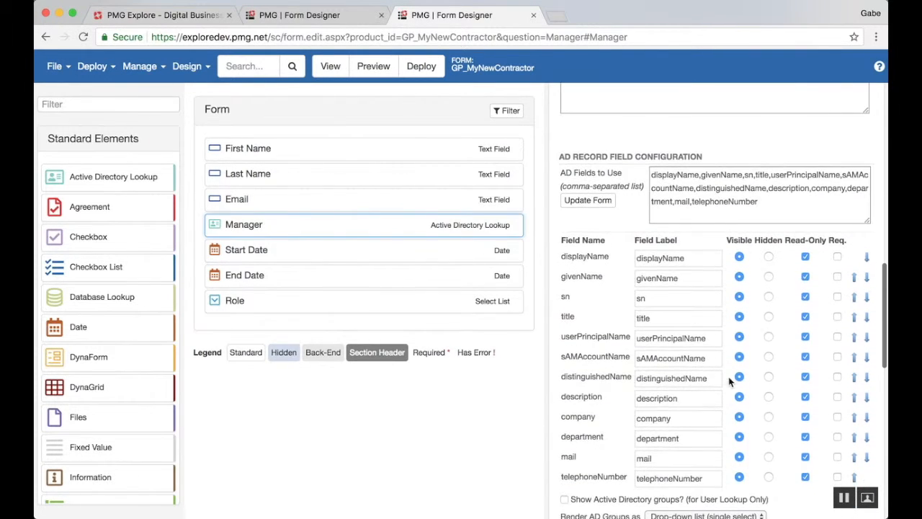
left_click(768, 277)
left_click(768, 297)
left_click(768, 317)
left_click(769, 336)
left_click(768, 356)
left_click(768, 378)
left_click(768, 397)
left_click(768, 418)
left_click(768, 437)
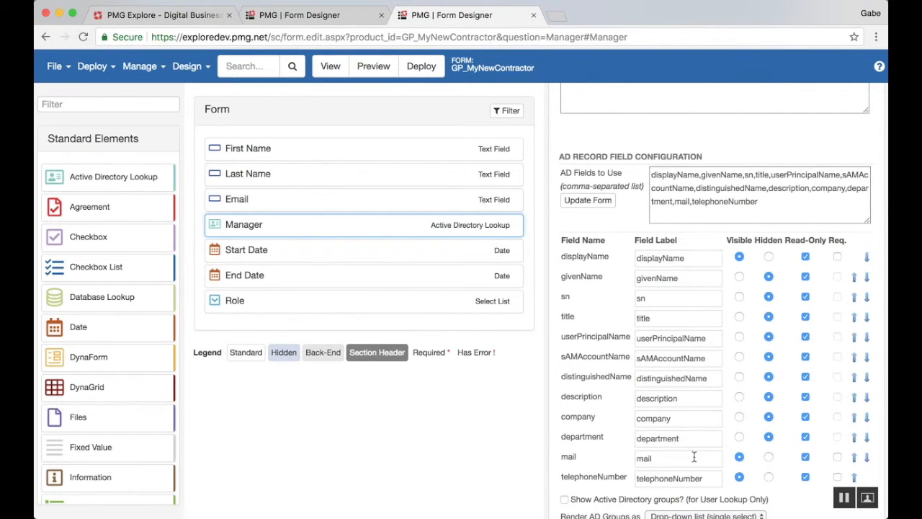
Relabel the Manager lookup's mail field as Email and its displayName field as Name
double_click(669, 457)
type("Em")
double_click(690, 258)
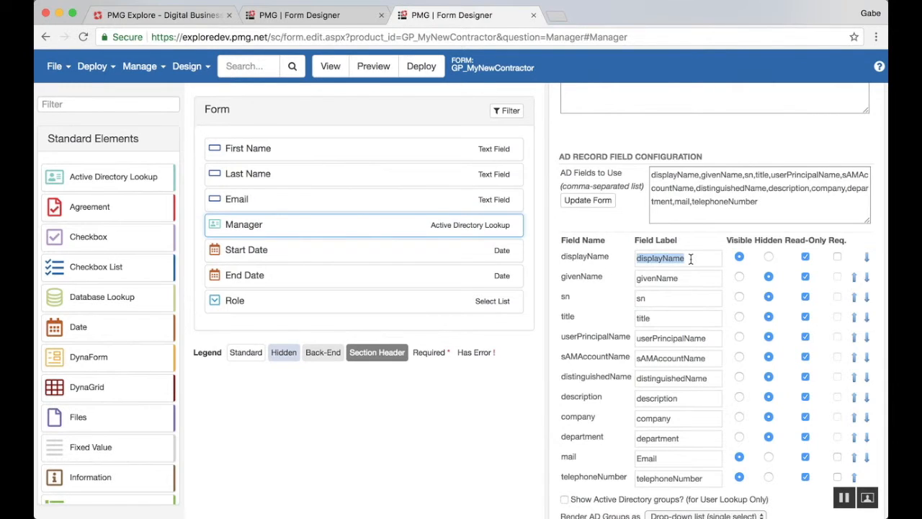
type("Na")
Check the Manager lookup's fields in the form preview, and deploy the form from the designer
left_click(374, 74)
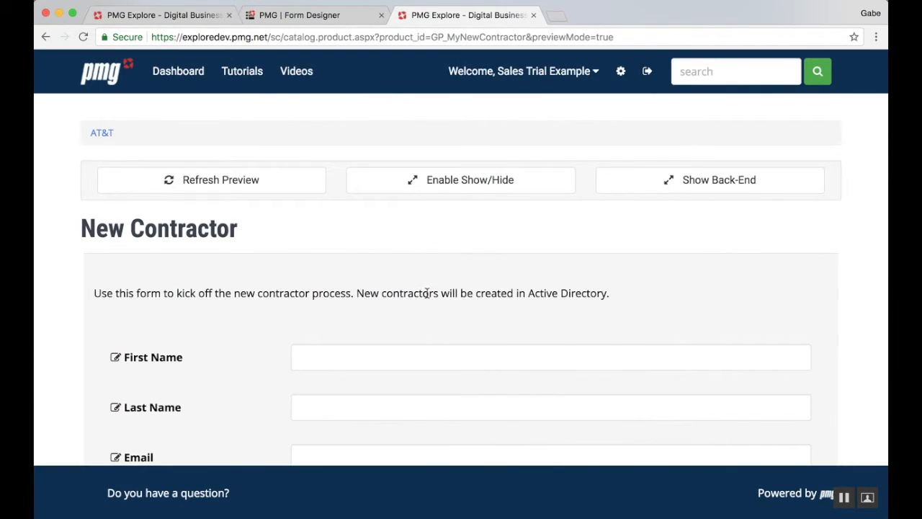
scroll(428, 295, "down", 5)
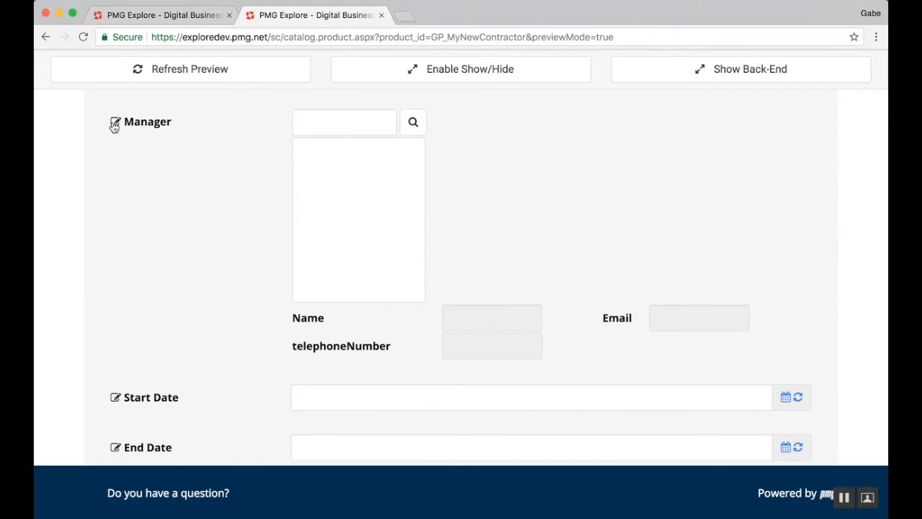
left_click(115, 124)
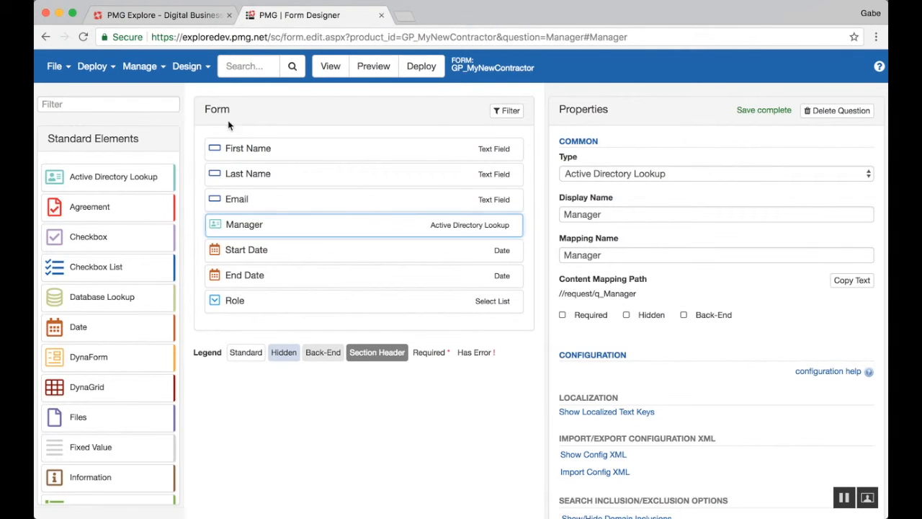
left_click(422, 72)
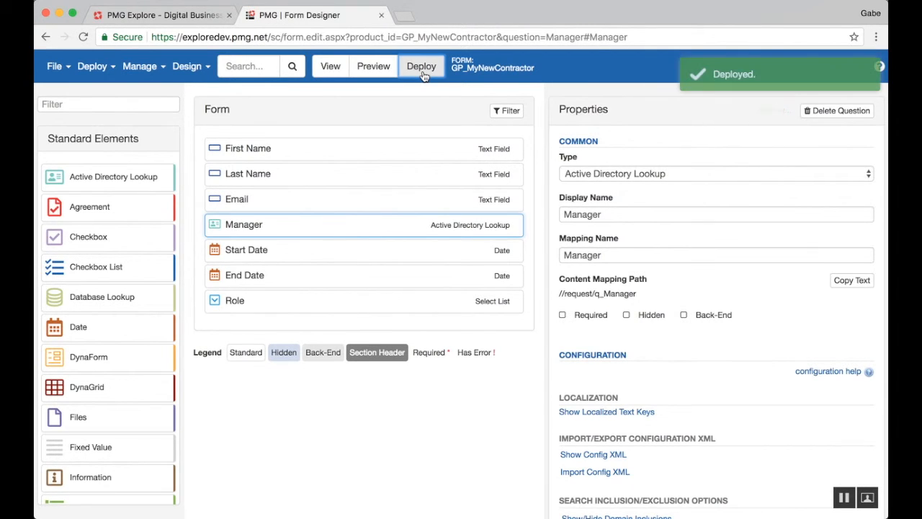